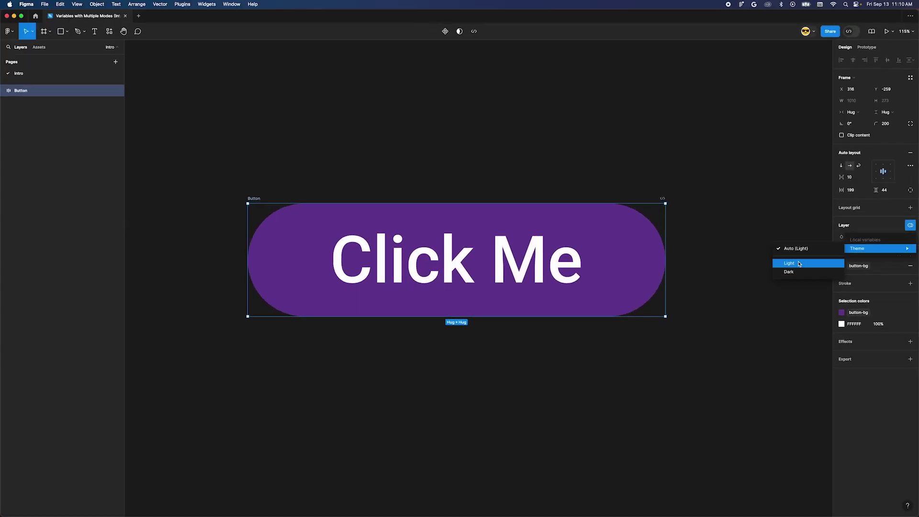
Switch the button's Theme to Dark, Device to Desktop, then Theme back to Light
click(884, 249)
click(883, 256)
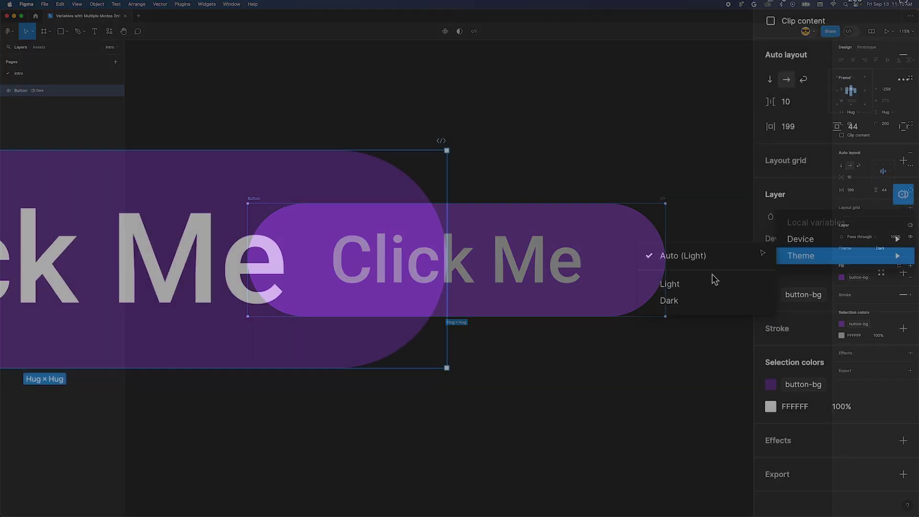
click(713, 300)
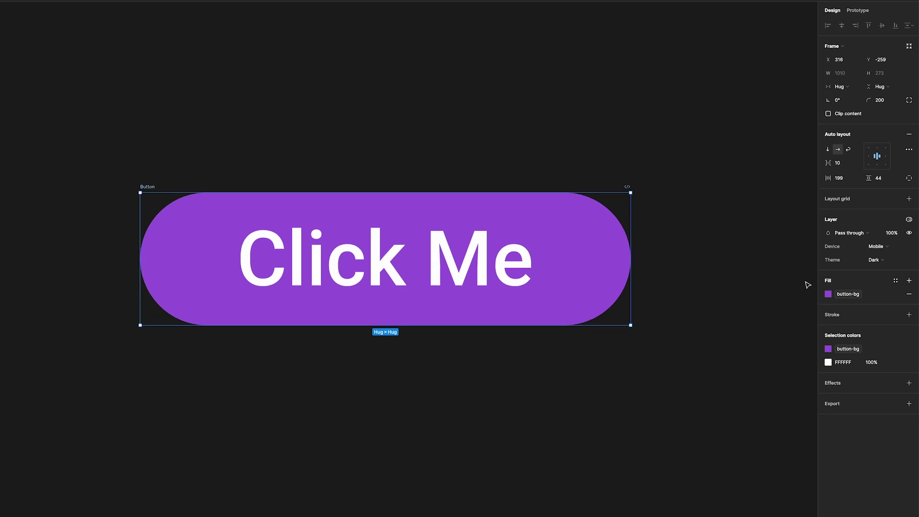
click(883, 248)
click(872, 259)
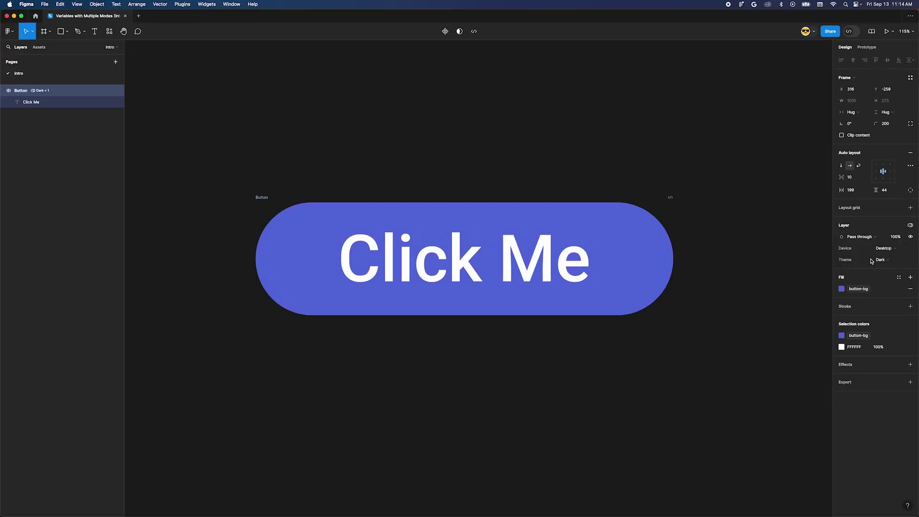
click(882, 259)
click(884, 248)
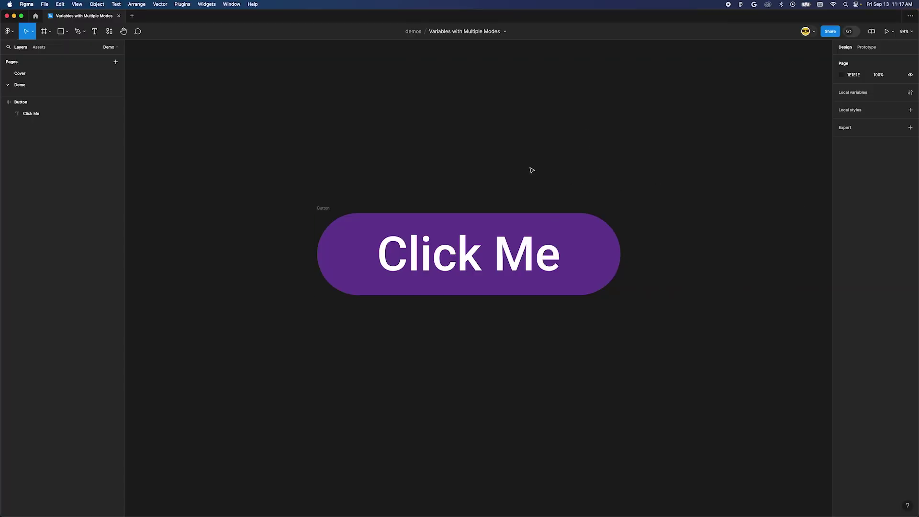
Open the file's local variables window
click(856, 93)
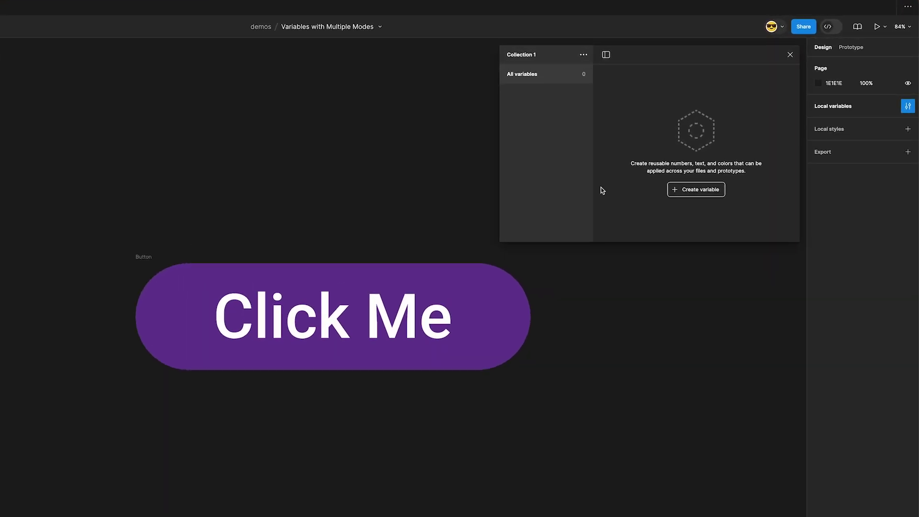
Create a colour variable button-bg with the value 673995
click(592, 259)
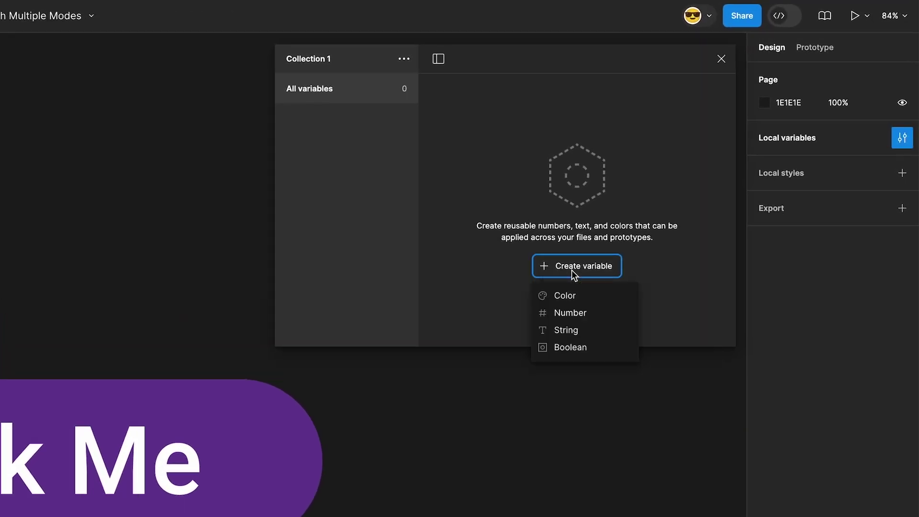
click(569, 296)
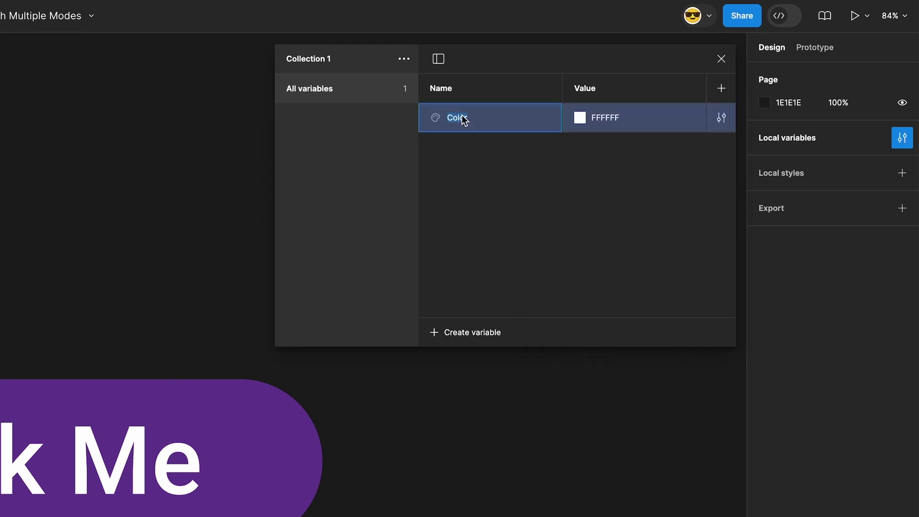
text(button-bg)
click(579, 117)
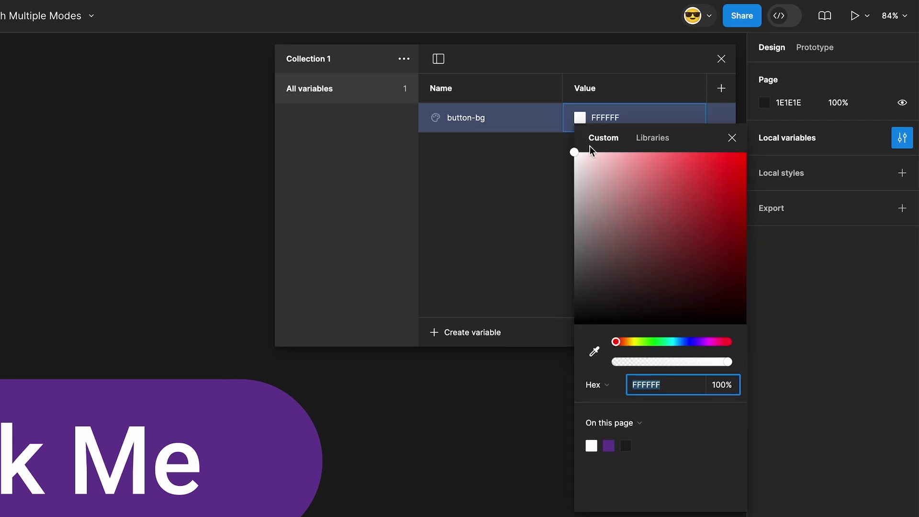
click(608, 446)
Add colour variables button-border (4C2078) and button-text
click(481, 333)
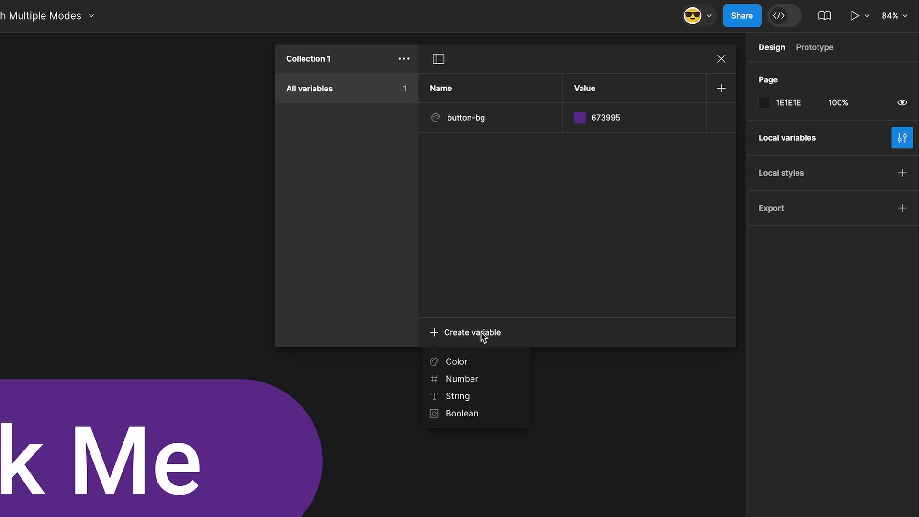
click(477, 360)
text(button-border)
key(Return)
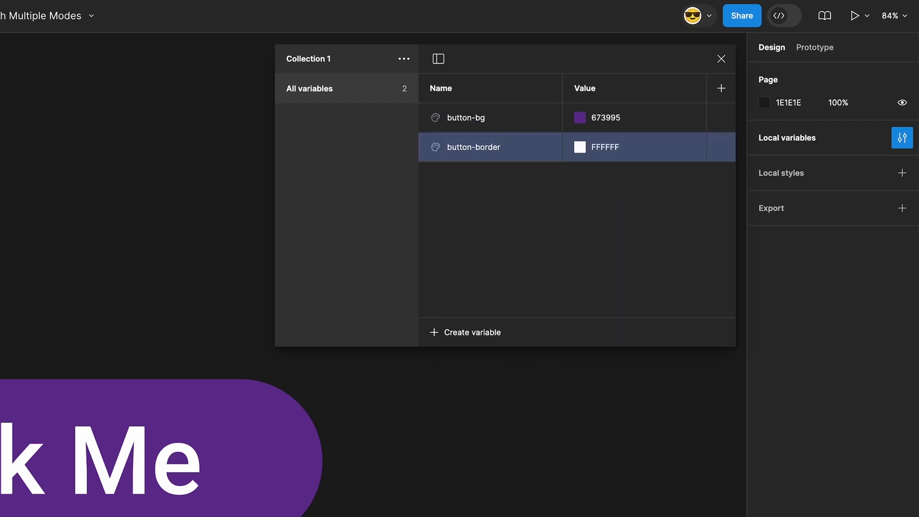
click(501, 332)
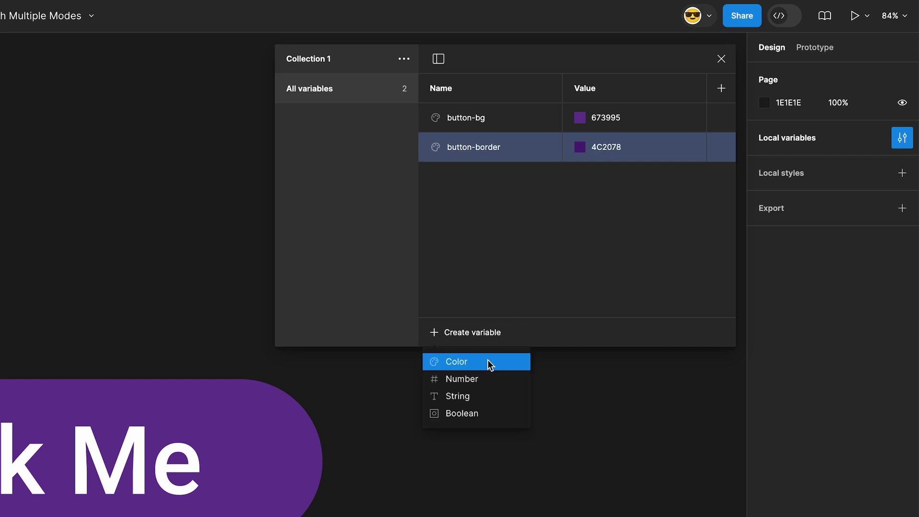
click(488, 363)
text(button-text)
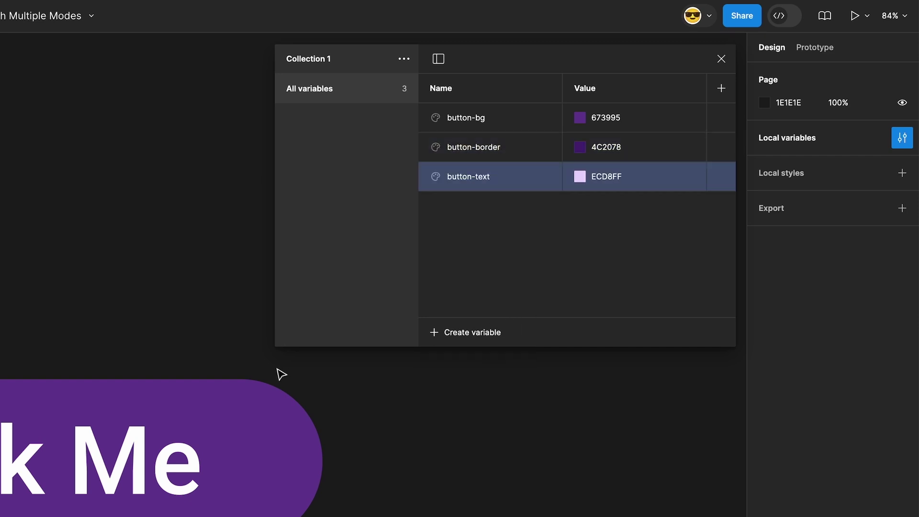
Enlarge the variables window and set up two modes named Light and Dark
drag(274, 348, 15, 434)
click(458, 88)
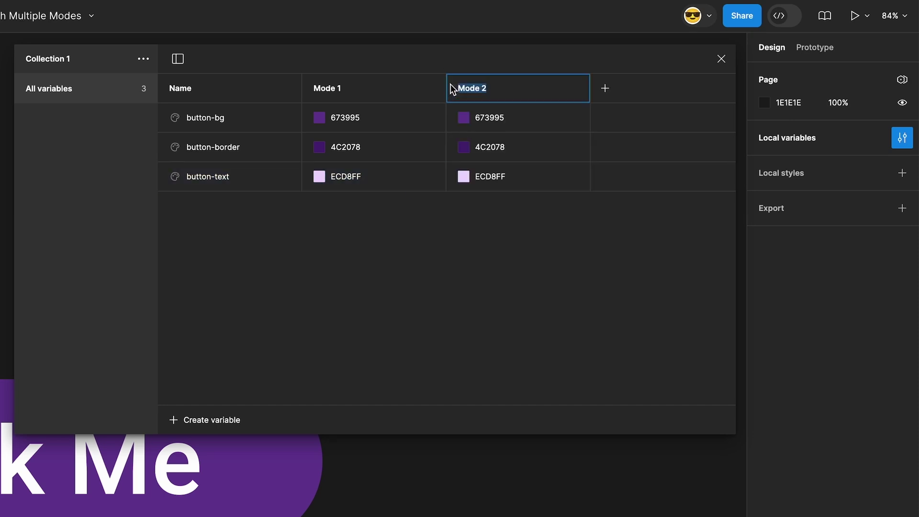
text(Dark)
key(Return)
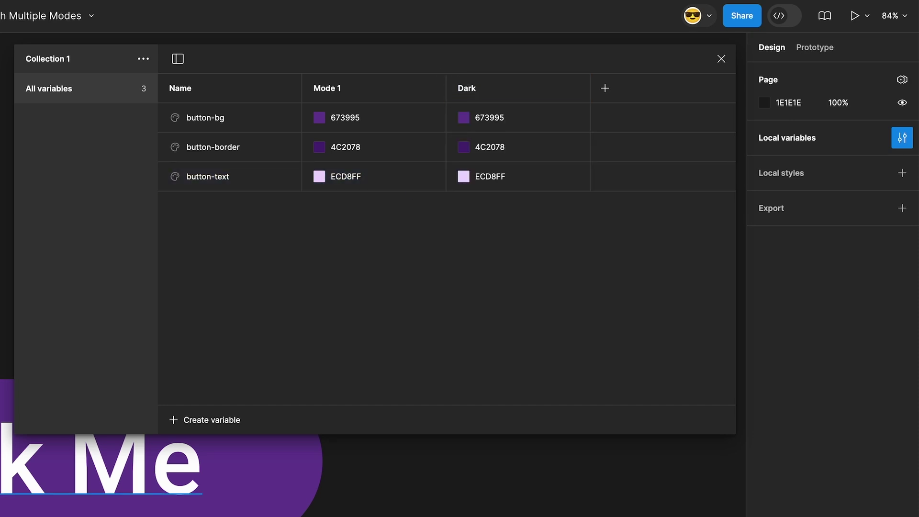
double_click(320, 91)
text(Light)
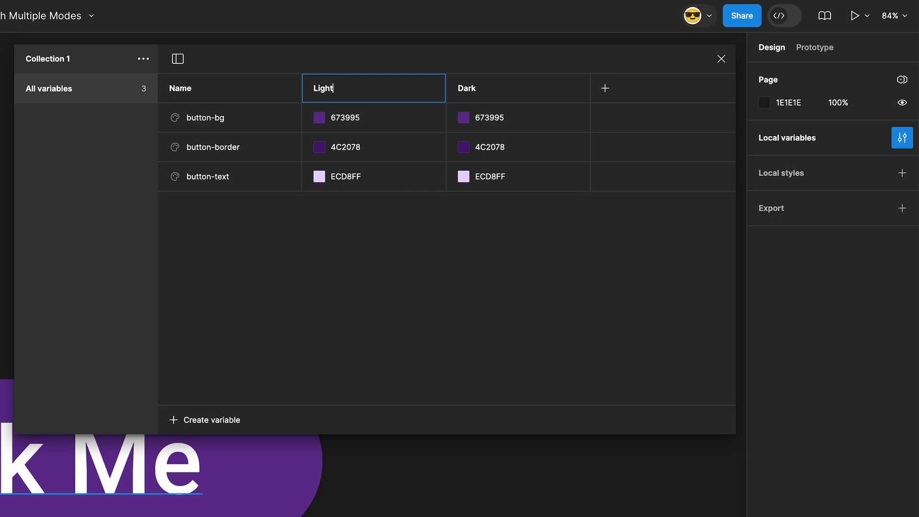
key(Return)
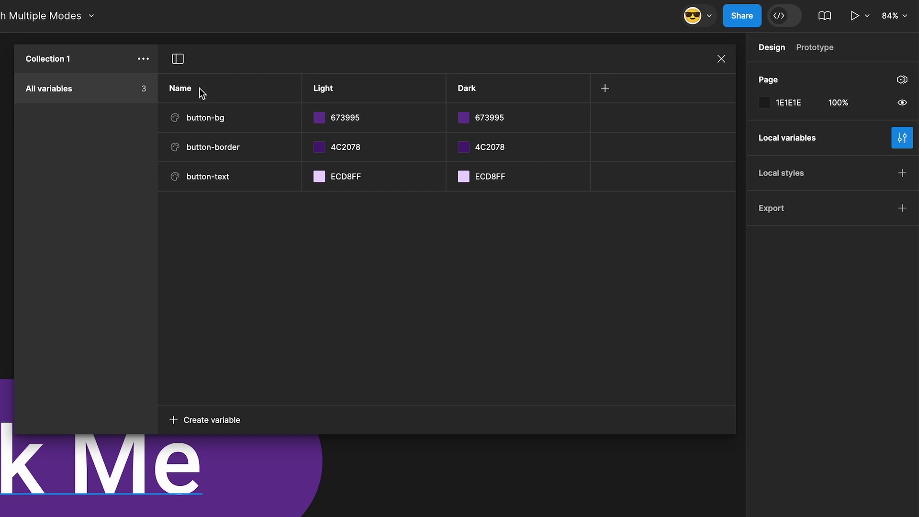
Rename the collection to Theme and select the button-bg variable
click(145, 61)
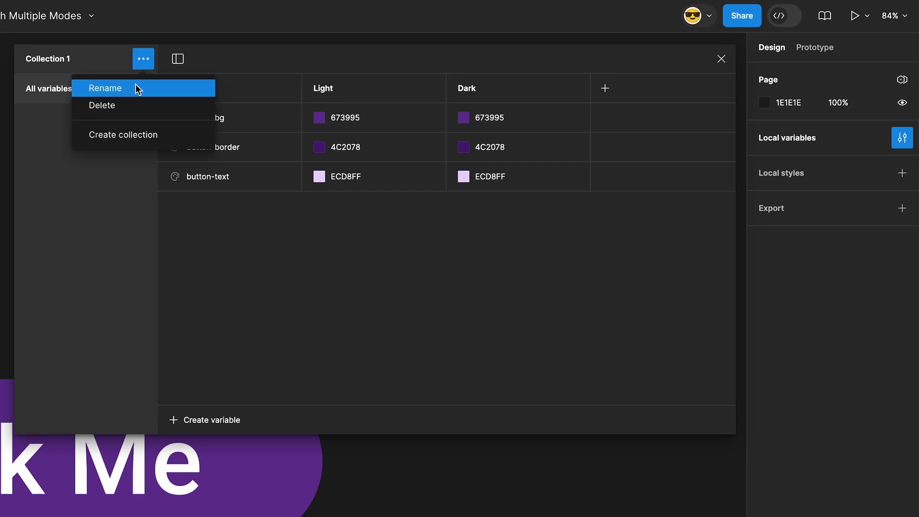
click(137, 89)
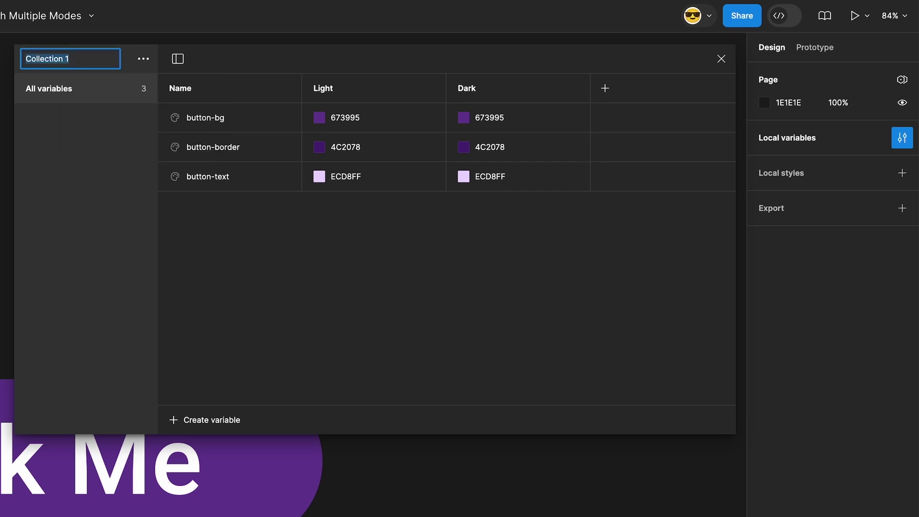
text(Theme)
key(Return)
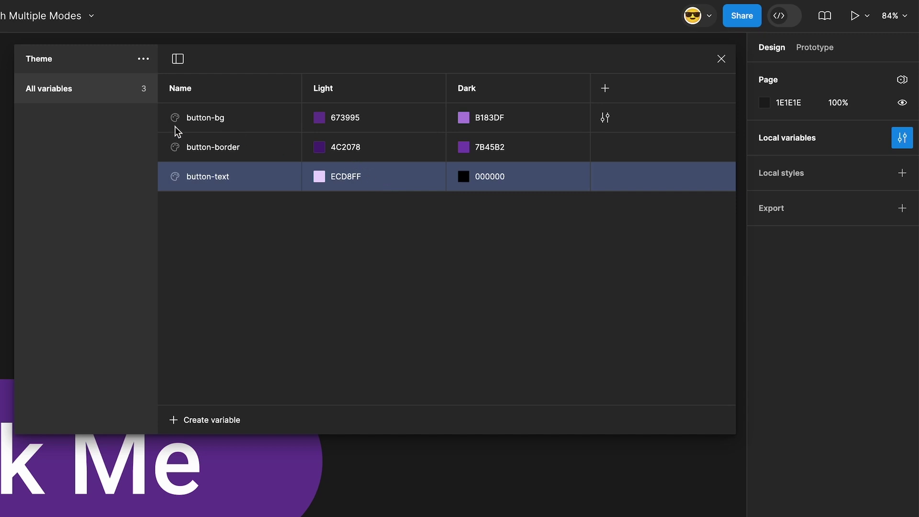
click(229, 125)
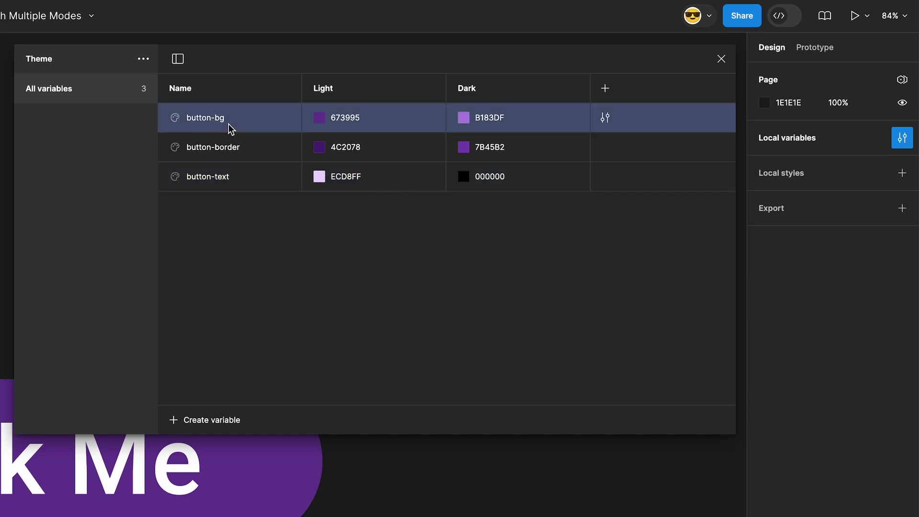
Group the three button variables into a group named Mobile
shift+click(209, 171)
right_click(209, 176)
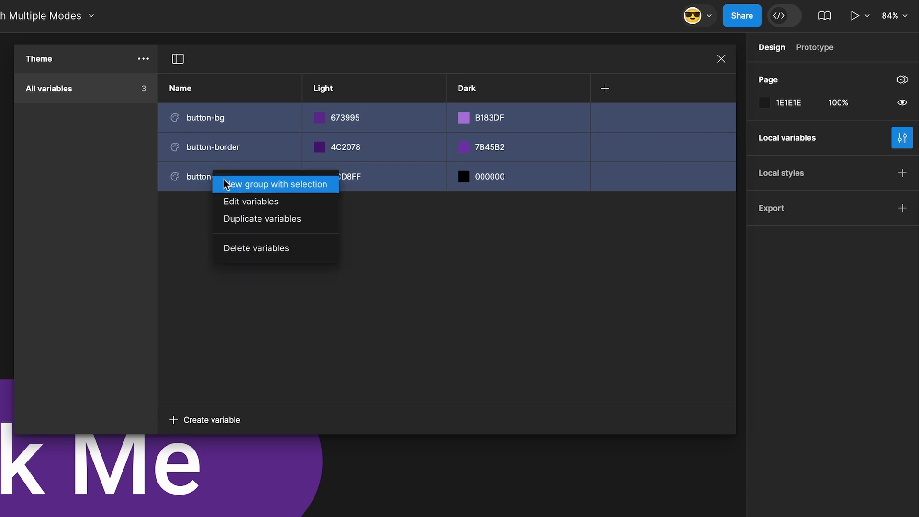
click(227, 184)
click(63, 122)
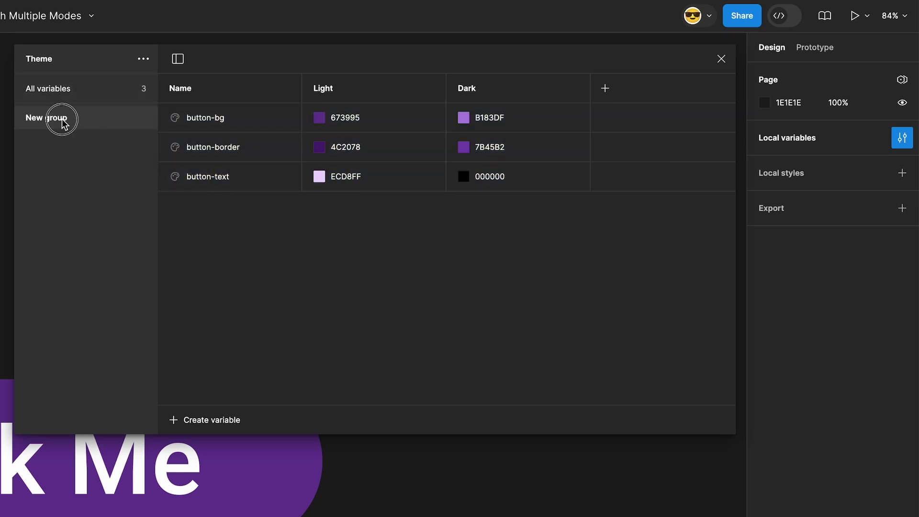
double_click(64, 122)
text(Mobile)
key(Return)
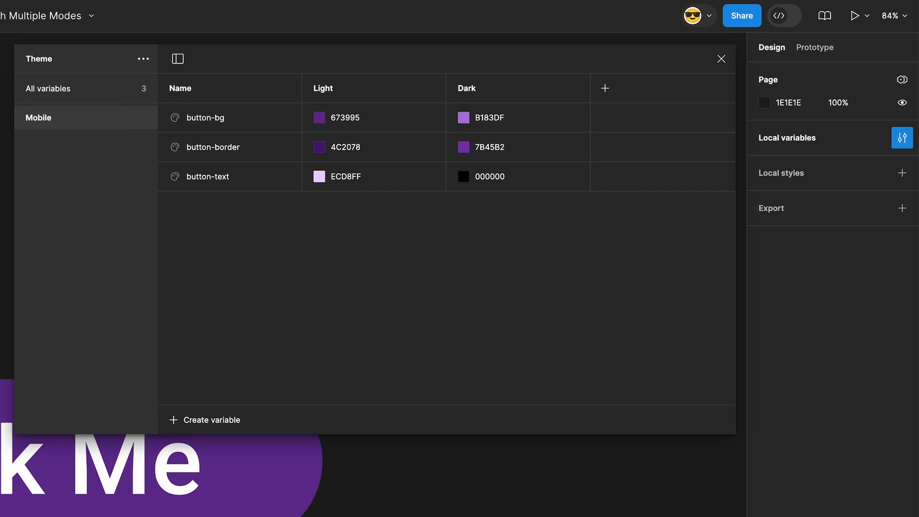
Duplicate the Mobile group, rename the copy Desktop, and close the variables window
right_click(61, 120)
click(83, 146)
double_click(36, 142)
text(Desktop)
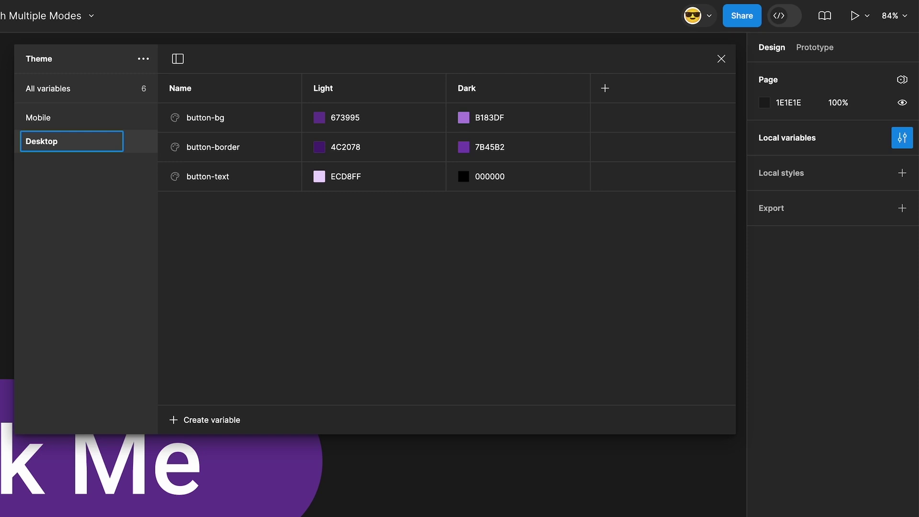
key(Return)
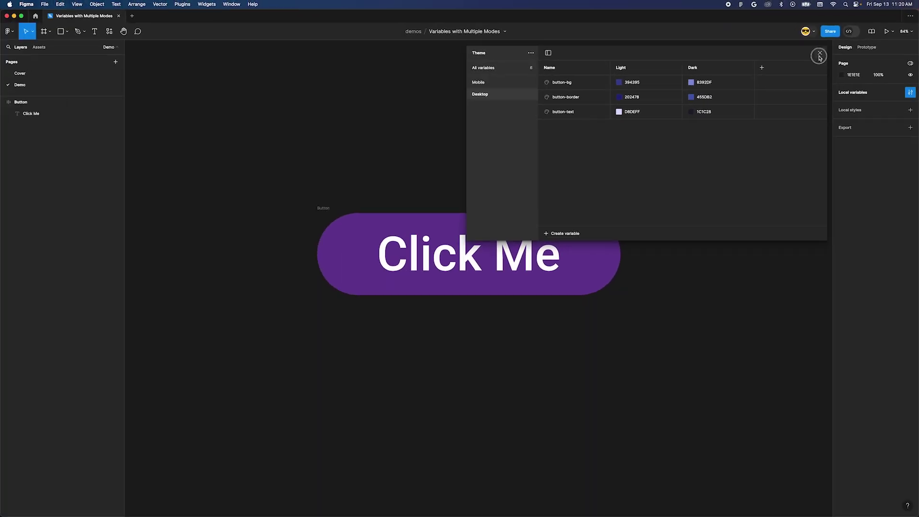
click(721, 59)
Select the Click Me button and bind its fill to Mobile/button-bg
click(453, 232)
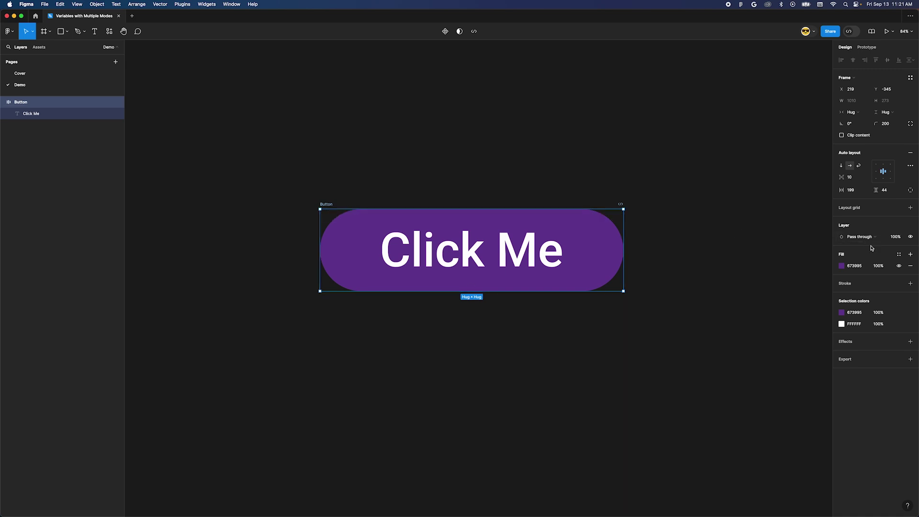
click(899, 254)
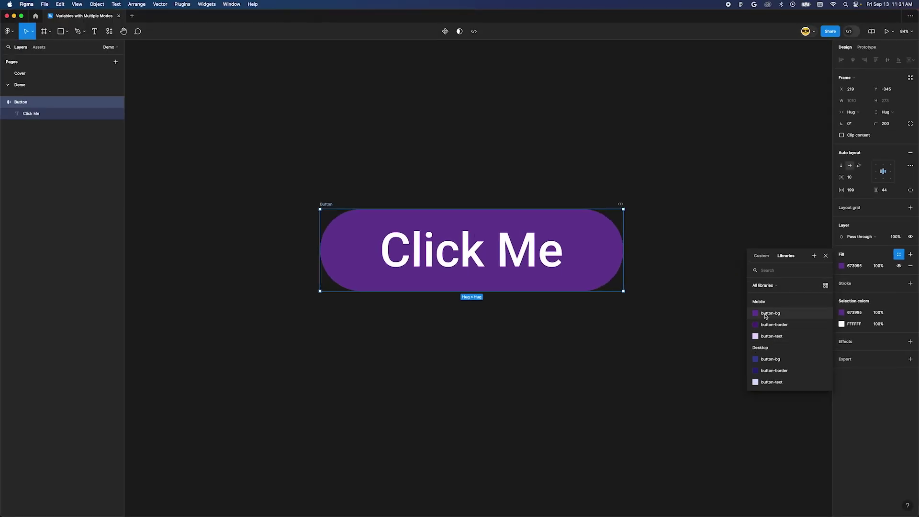
click(765, 315)
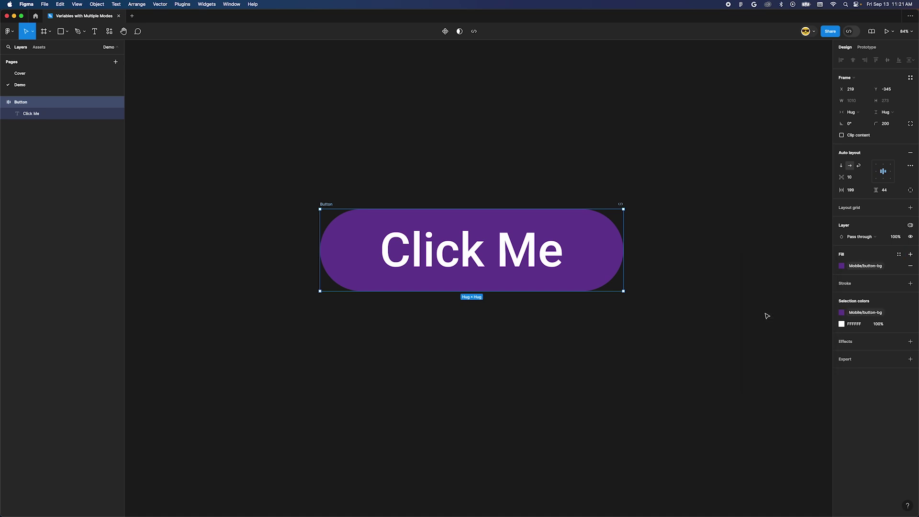
Add a stroke bound to Mobile/button-border and bring up the layer mode menu
click(910, 284)
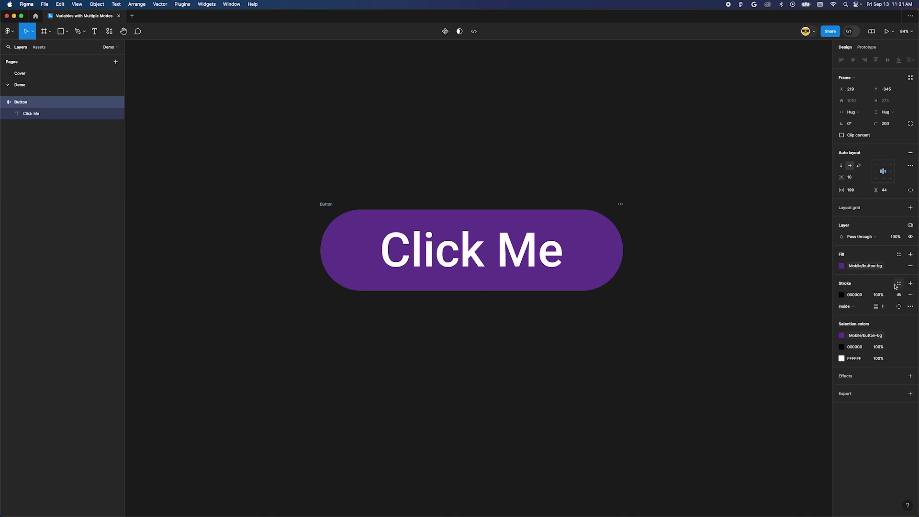
click(899, 284)
click(790, 353)
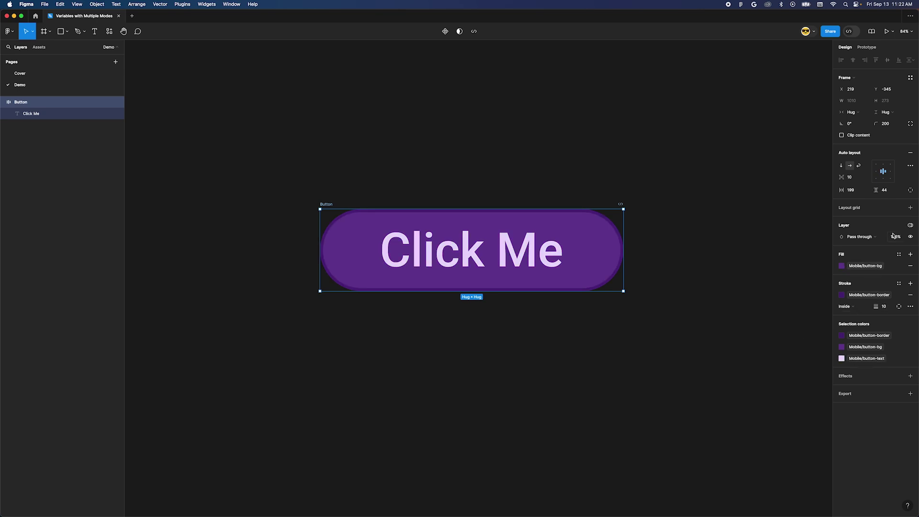
click(910, 225)
mouse_move(869, 249)
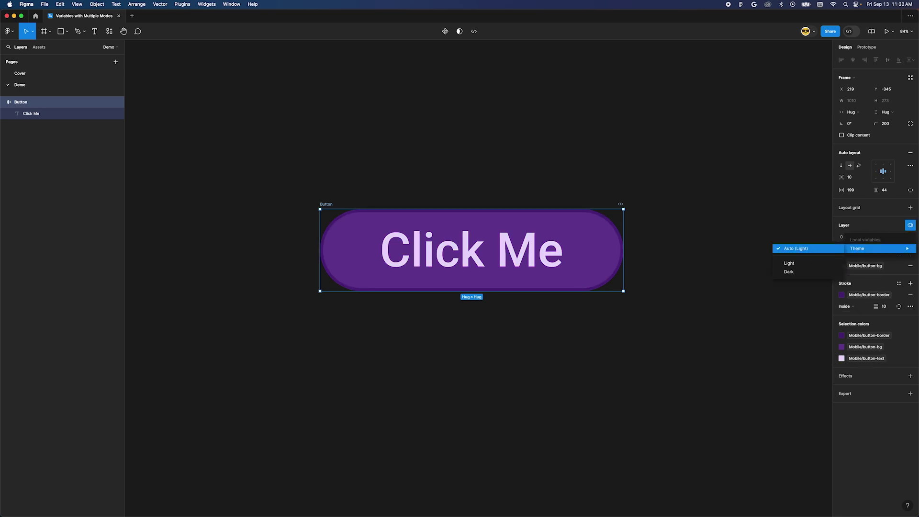
Set the button to the Dark theme and inspect both buttons' text and frame colours
click(795, 272)
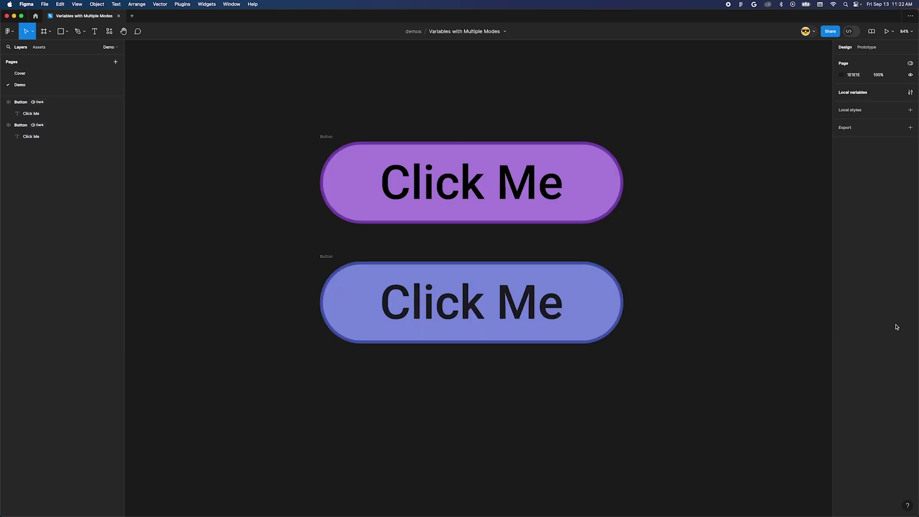
double_click(496, 323)
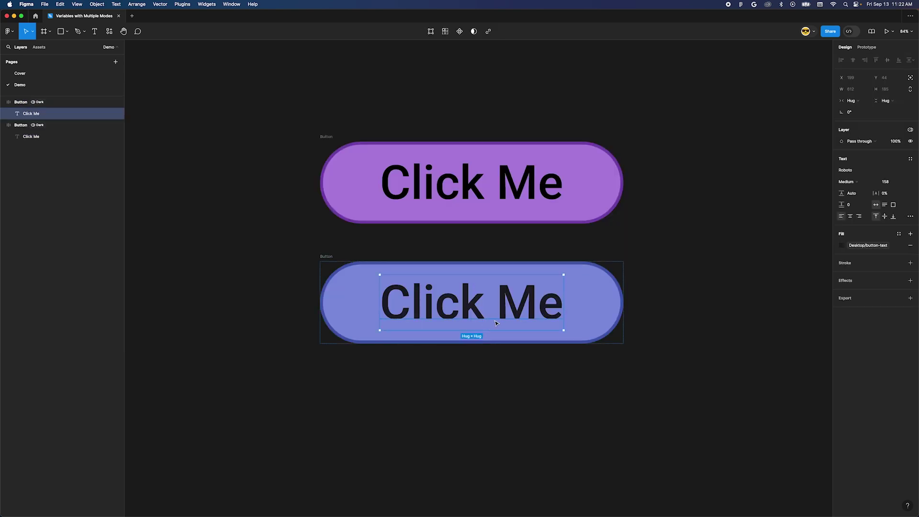
click(500, 193)
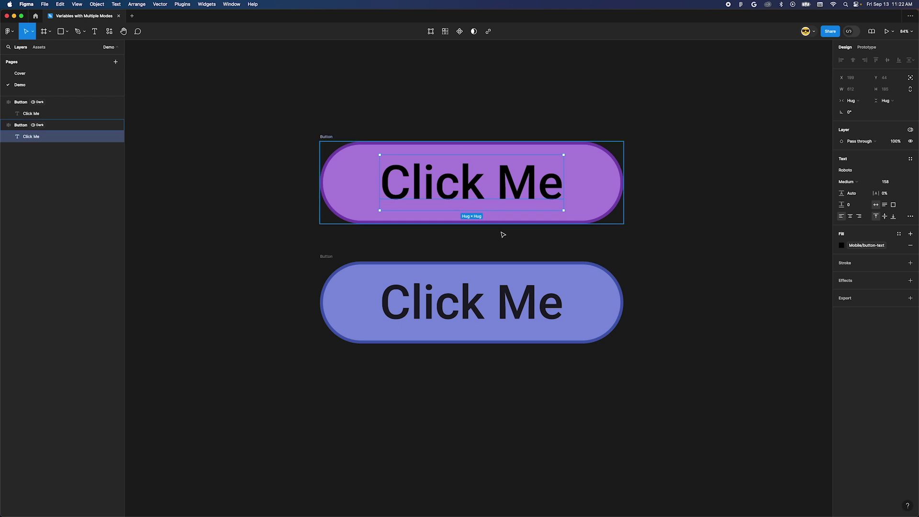
click(599, 301)
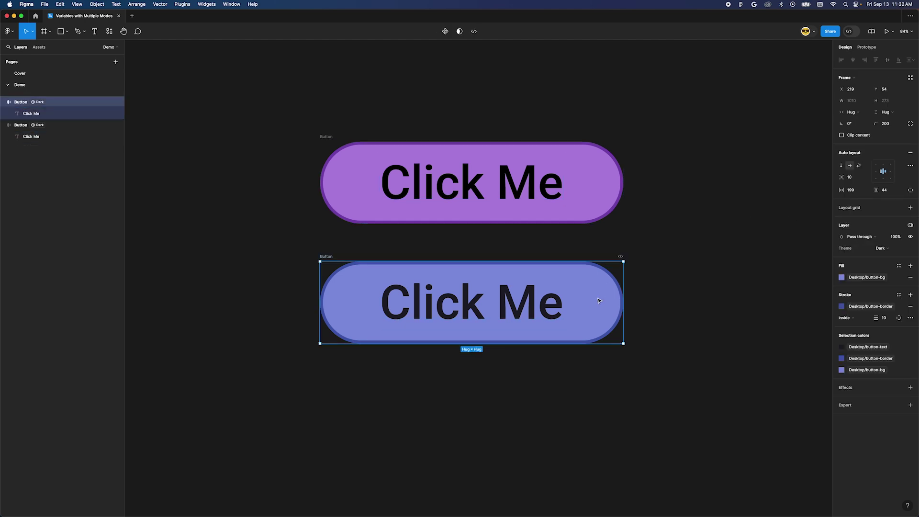
click(562, 211)
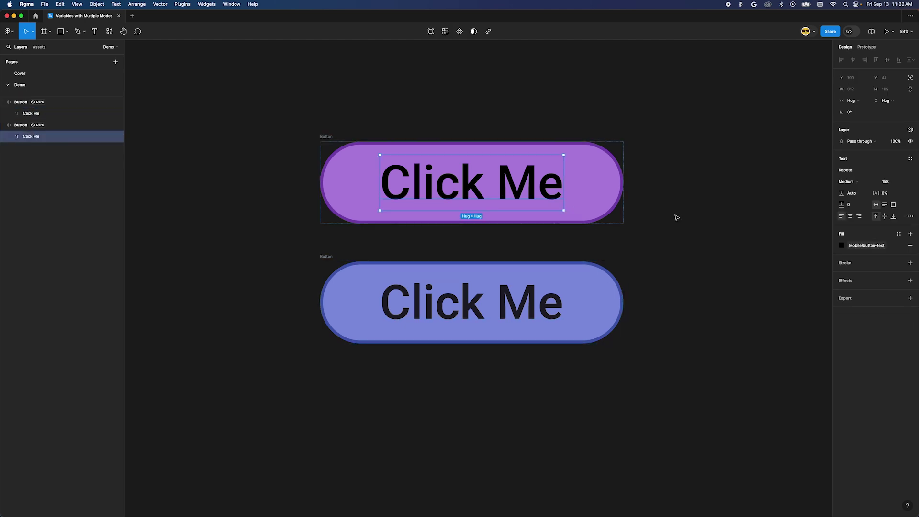
Create a new variable collection named Device
click(660, 254)
click(851, 94)
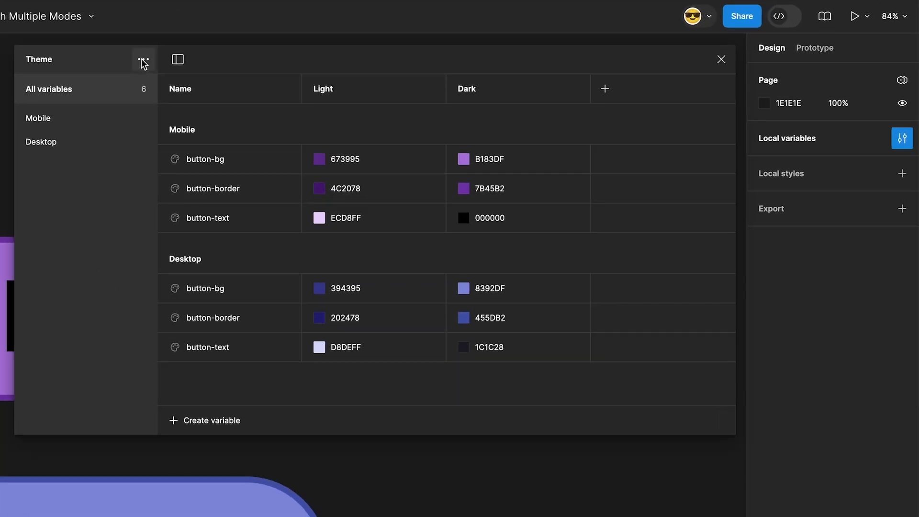
click(143, 60)
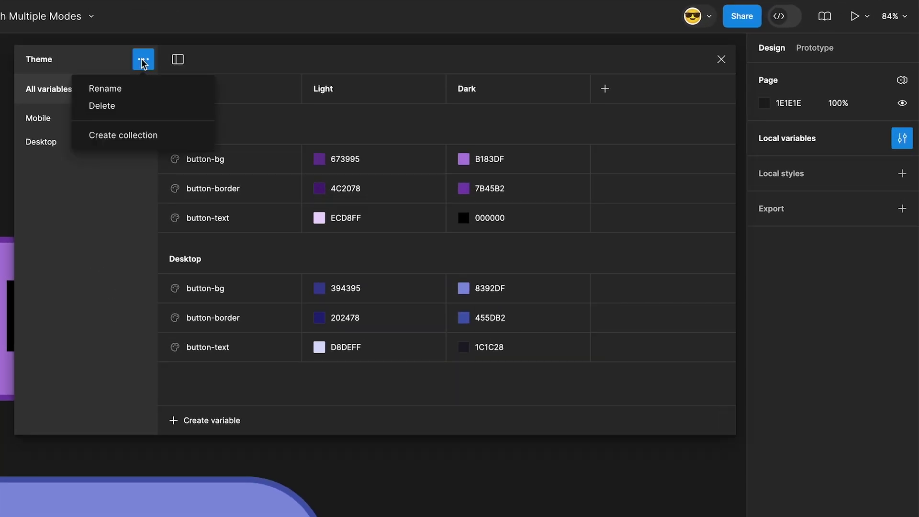
click(141, 134)
text(Device)
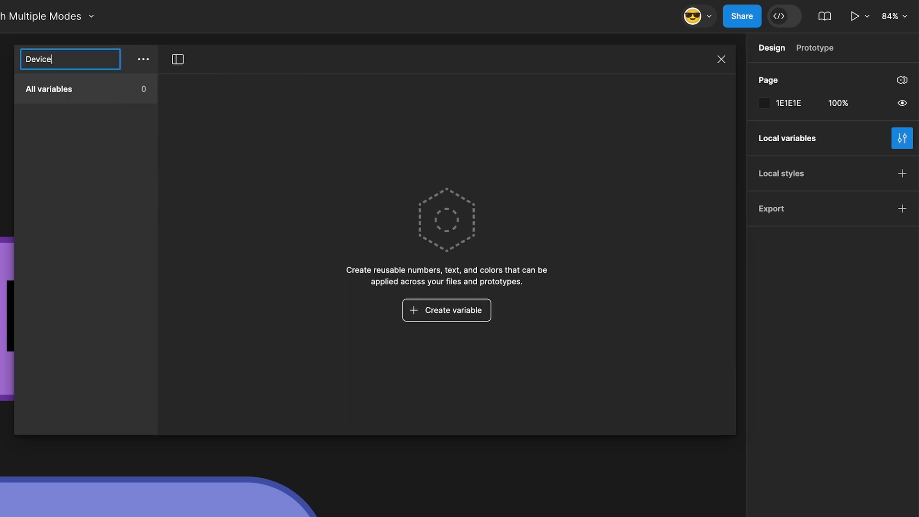
key(Return)
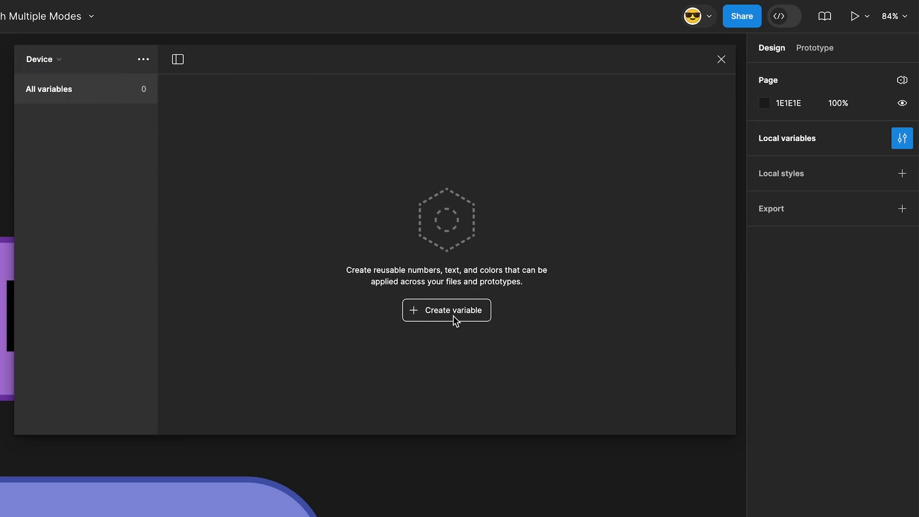
Add a colour variable named button-bg to the Device collection
click(455, 318)
click(420, 339)
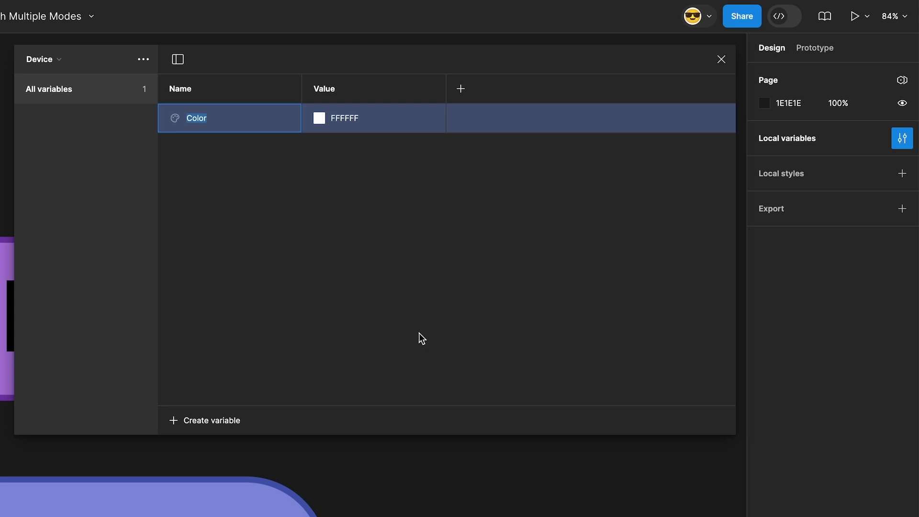
text(button-bg)
key(Return)
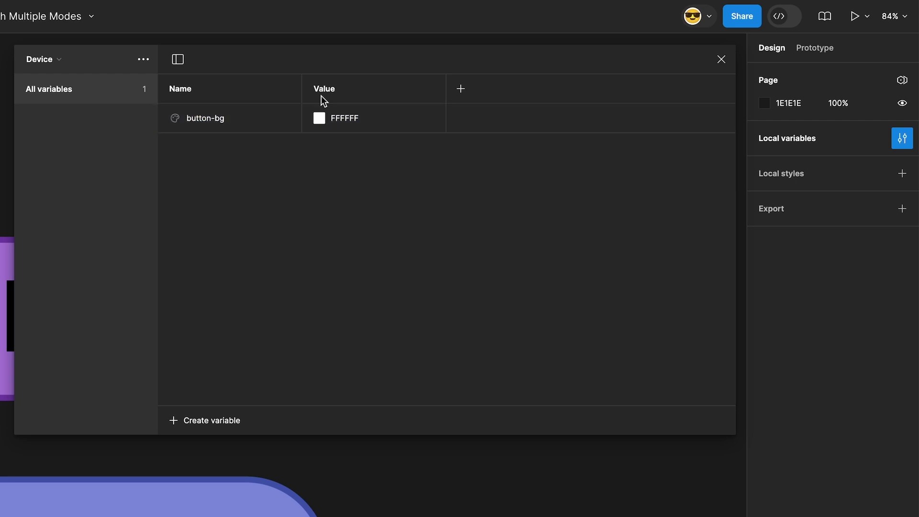
Rename the first mode to Mobile and add a second mode named Desktop
double_click(320, 90)
text(Mobile)
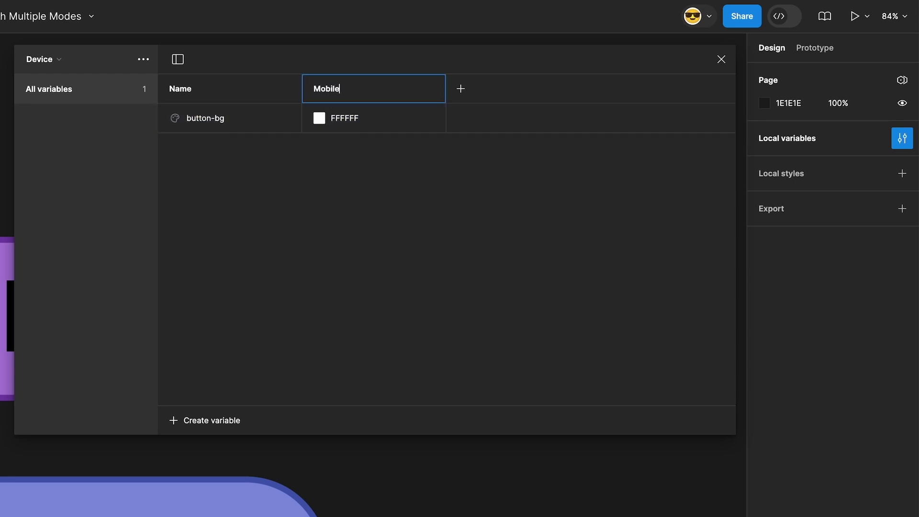
key(Return)
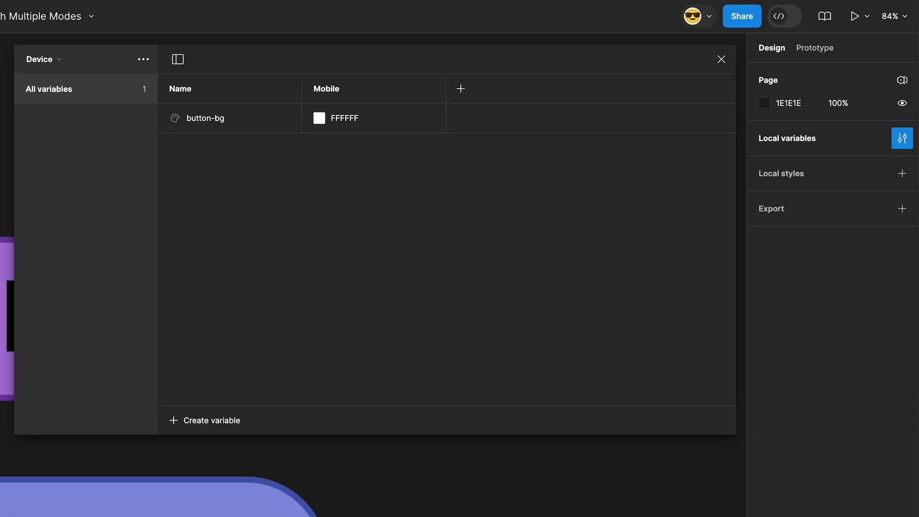
click(461, 87)
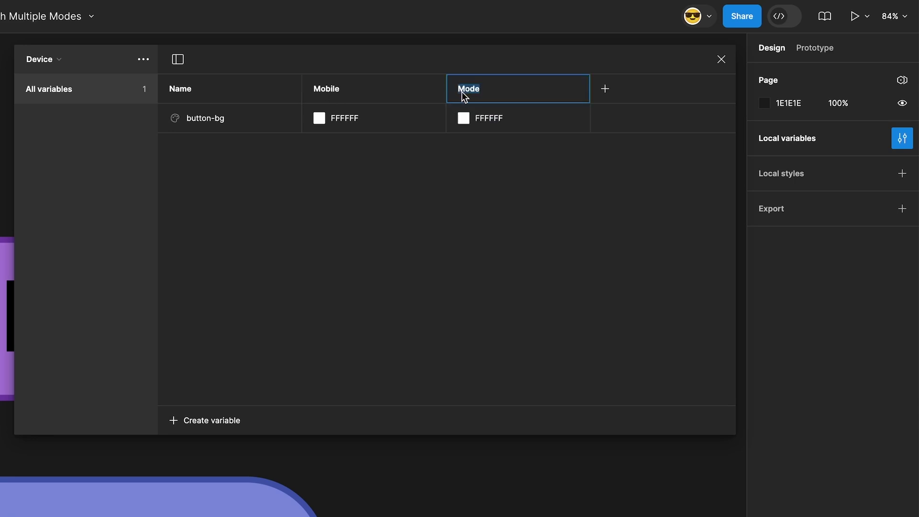
text(Desktop)
key(Return)
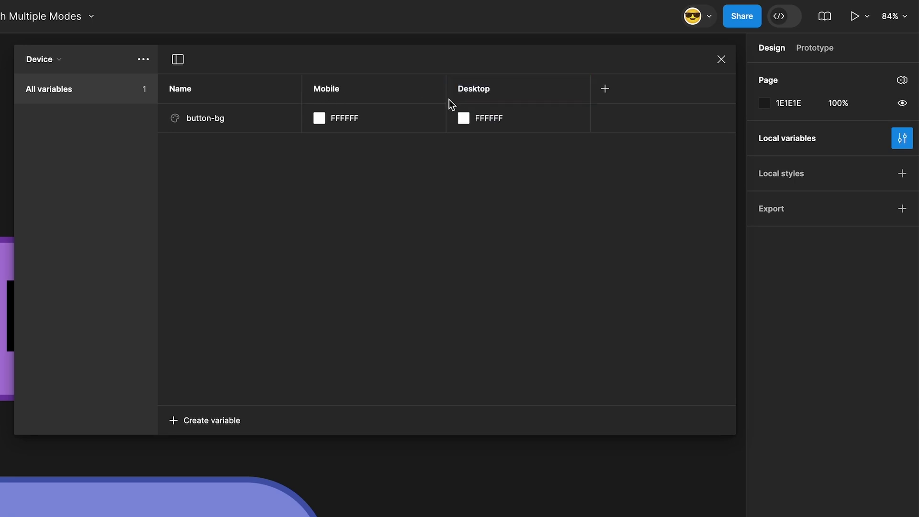
Alias button-bg's Mobile and Desktop values to the Mobile and Desktop button-bg variables
click(319, 118)
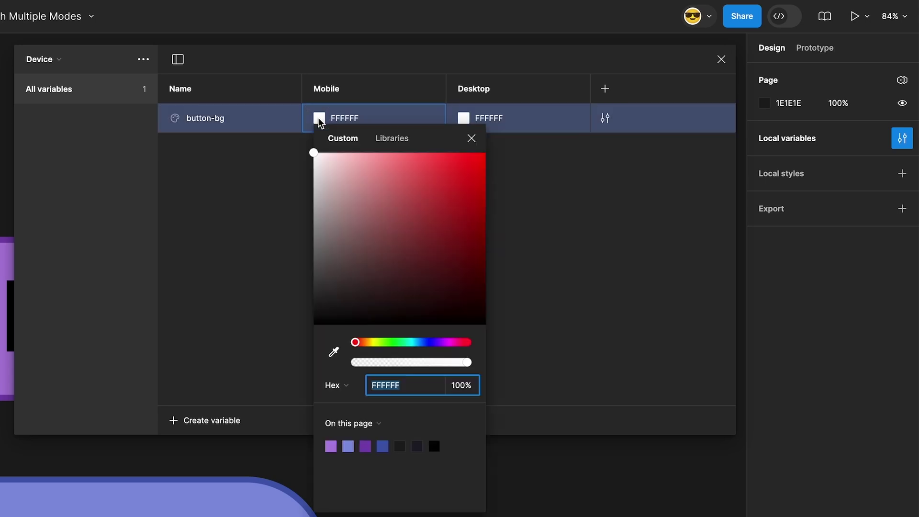
click(389, 142)
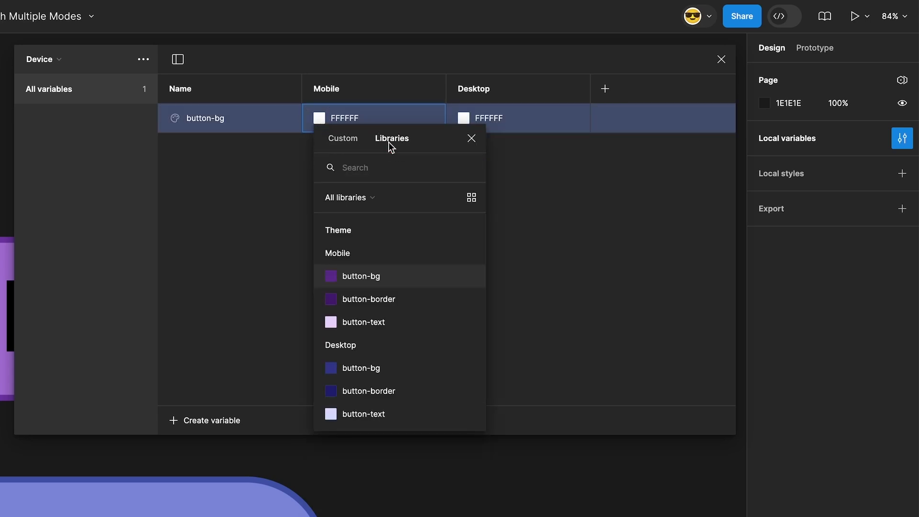
click(376, 278)
click(463, 118)
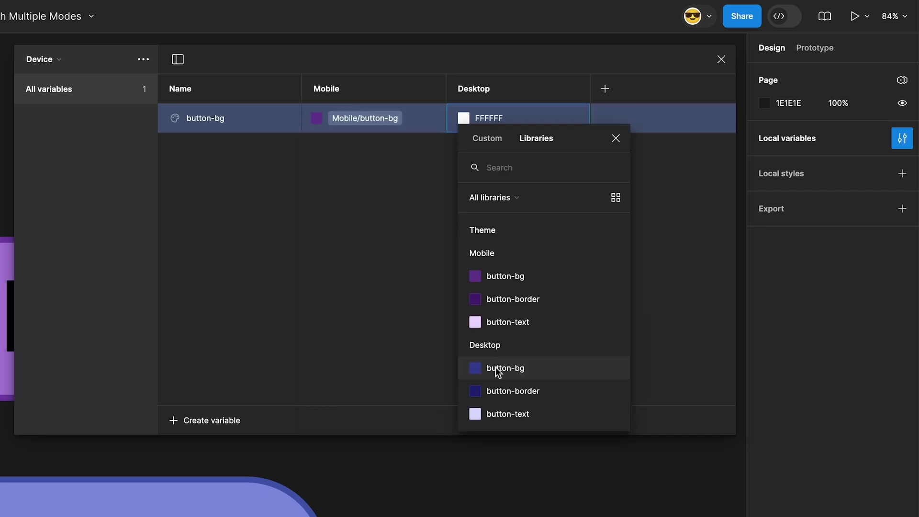
click(495, 369)
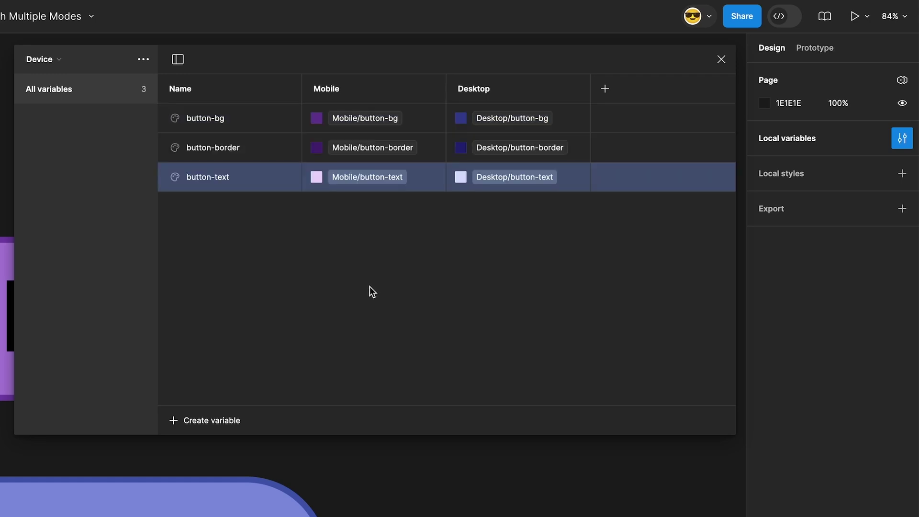
click(369, 287)
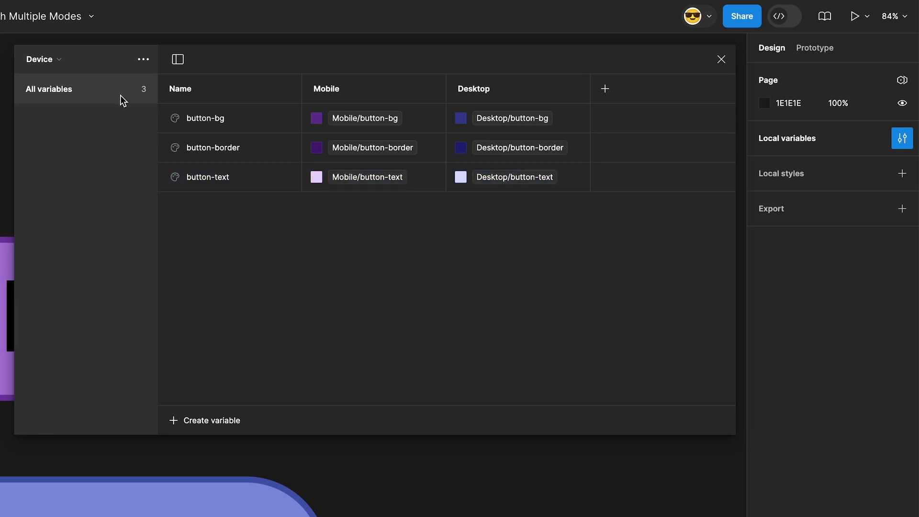
click(714, 56)
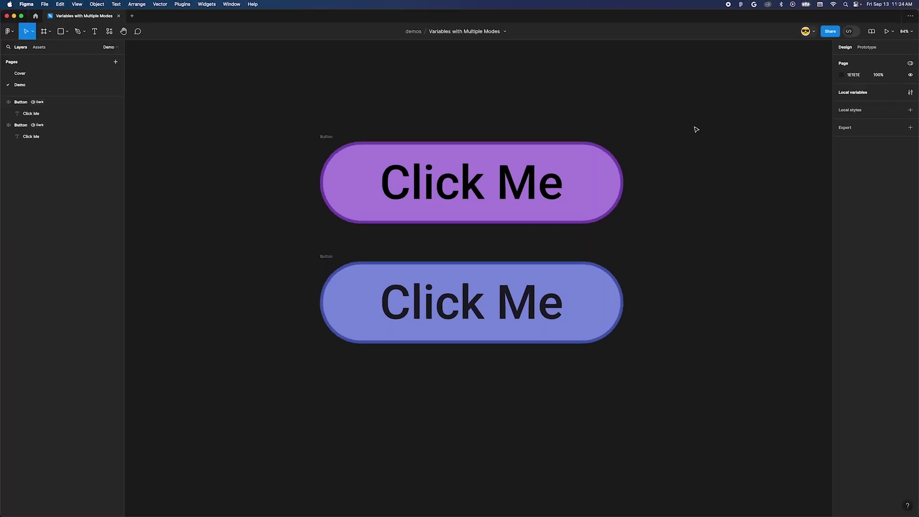
Drag a copy of the button below the original and reset its Theme mode to automatic
scroll(267, 294, down, 5)
drag(333, 70, 330, 203)
click(879, 248)
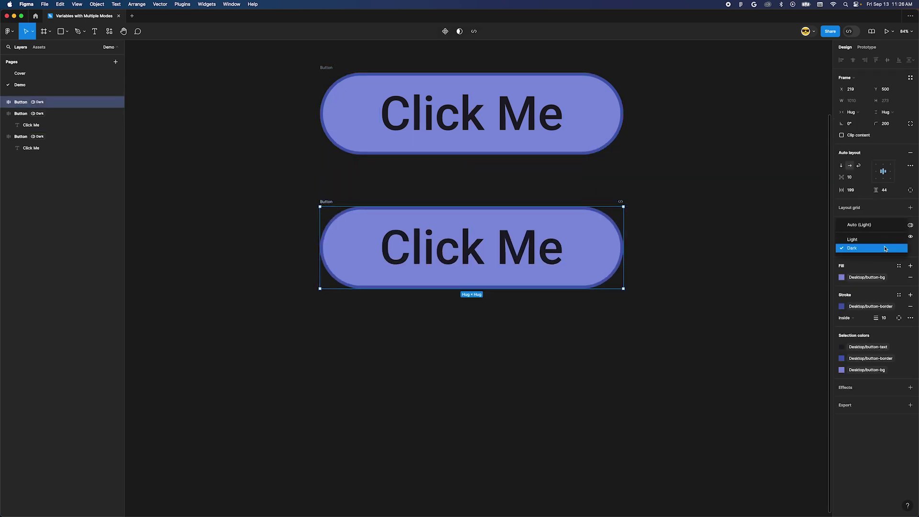
click(881, 223)
click(768, 245)
click(579, 240)
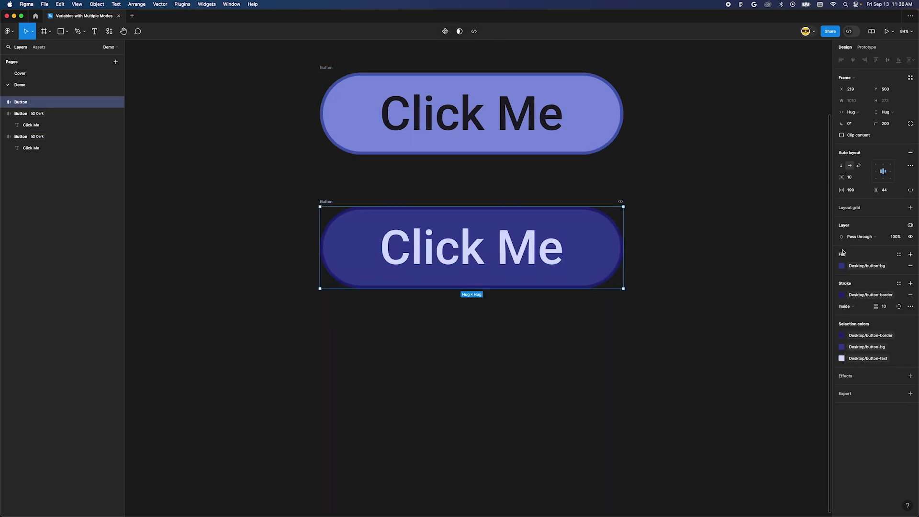
Bind the copy's fill to Device button-bg and its stroke to Device button-border
click(864, 265)
click(774, 381)
click(864, 294)
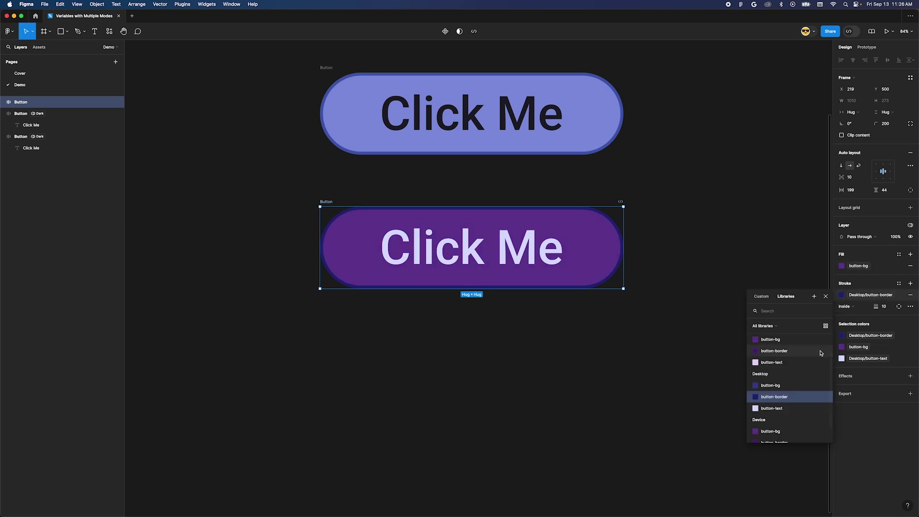
scroll(820, 352, down, 1)
click(779, 423)
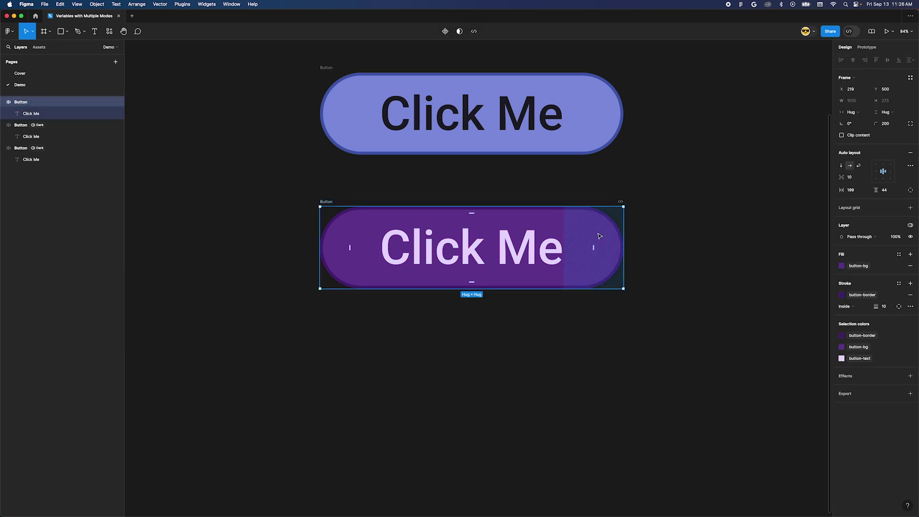
Apply variable modes to the copy: Device set to Desktop and Theme set to Light
click(910, 225)
mouse_move(867, 250)
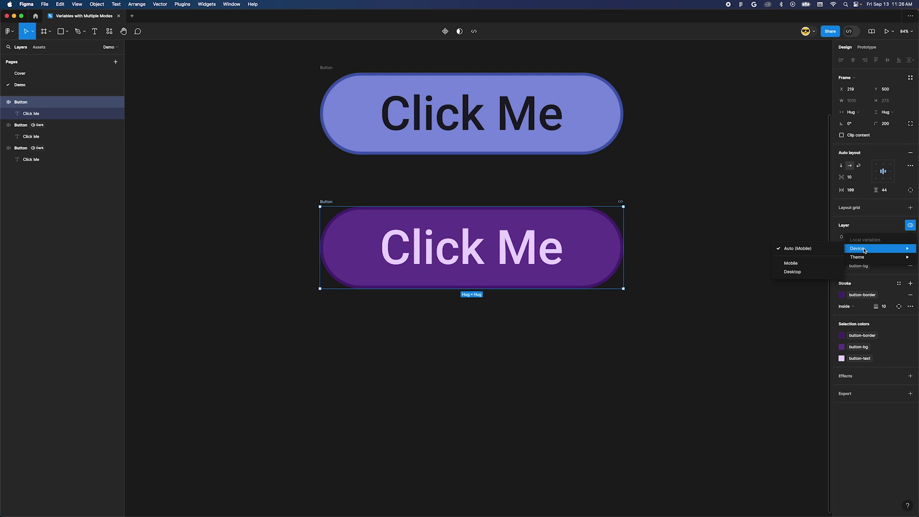
click(792, 272)
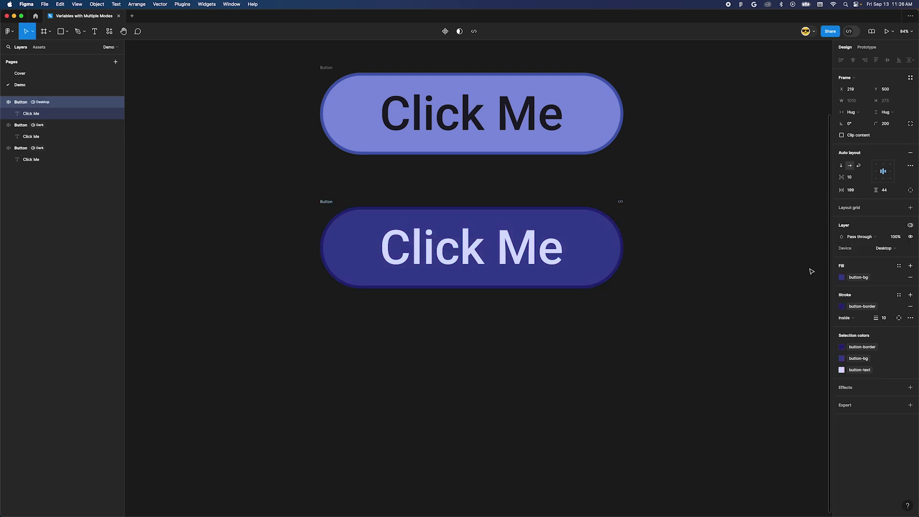
click(910, 224)
mouse_move(865, 257)
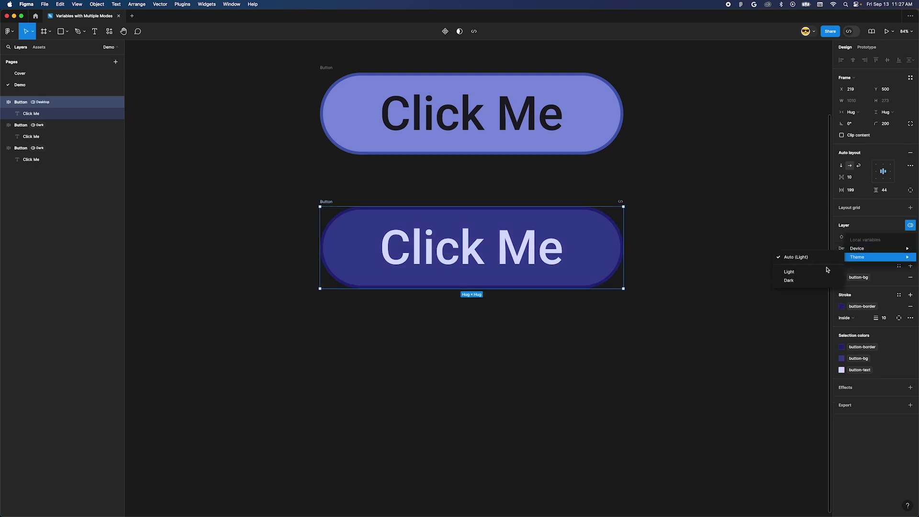
click(813, 266)
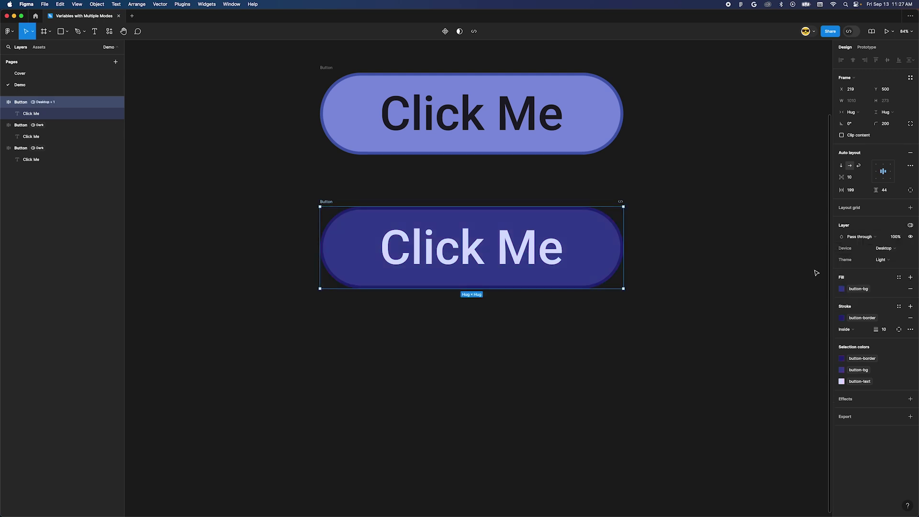
Switch the copy's Theme mode to Dark and its Device mode to Mobile
click(892, 258)
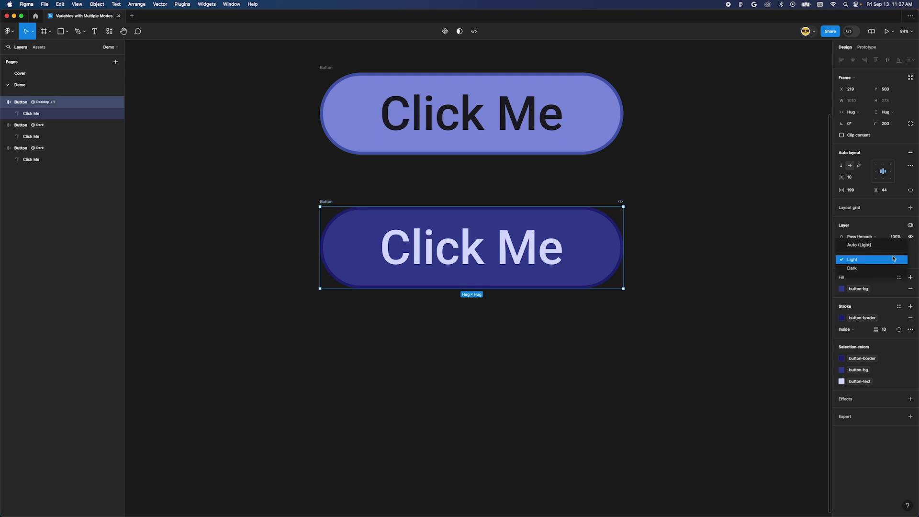
click(884, 270)
click(883, 247)
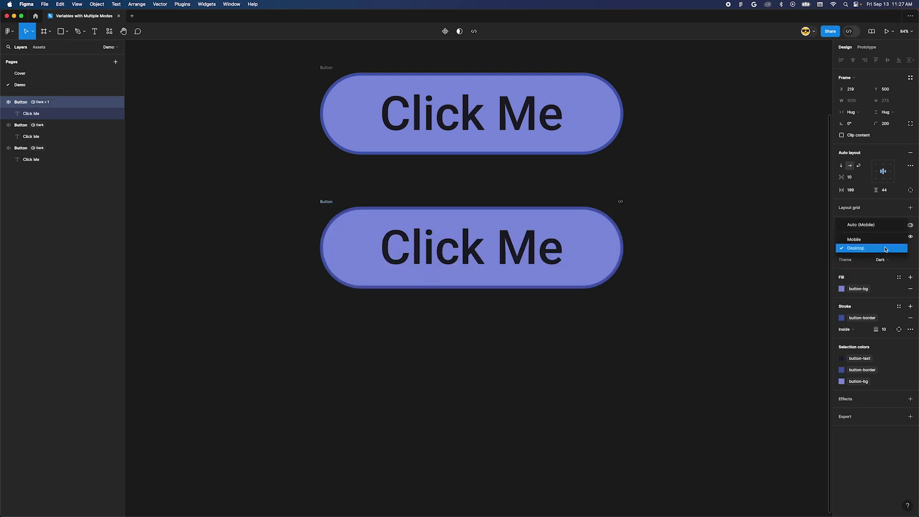
click(877, 241)
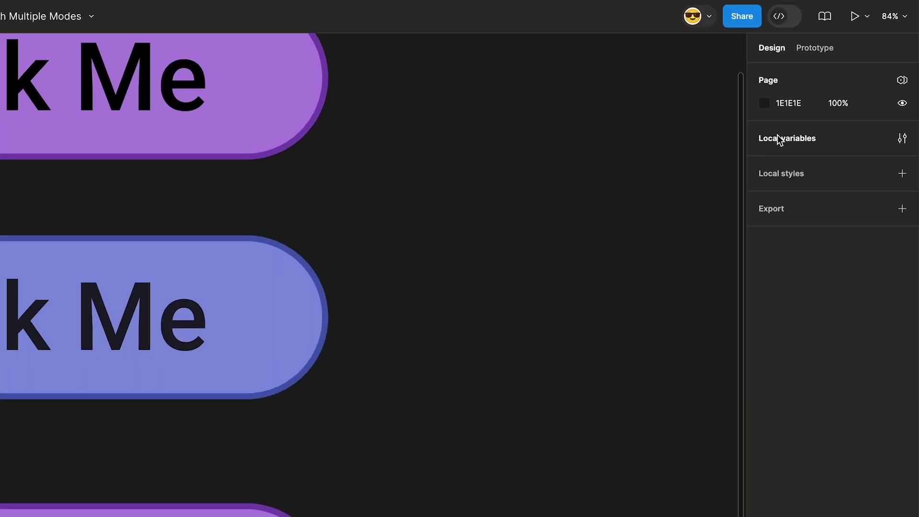
Open the local variables and compare the Theme collection's Mobile and Desktop groups, ending on Mobile
click(778, 139)
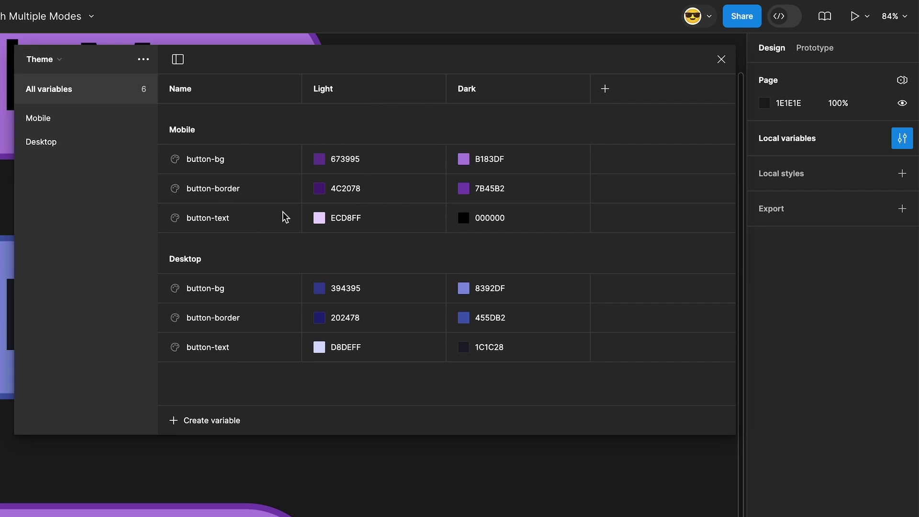
click(40, 120)
click(43, 144)
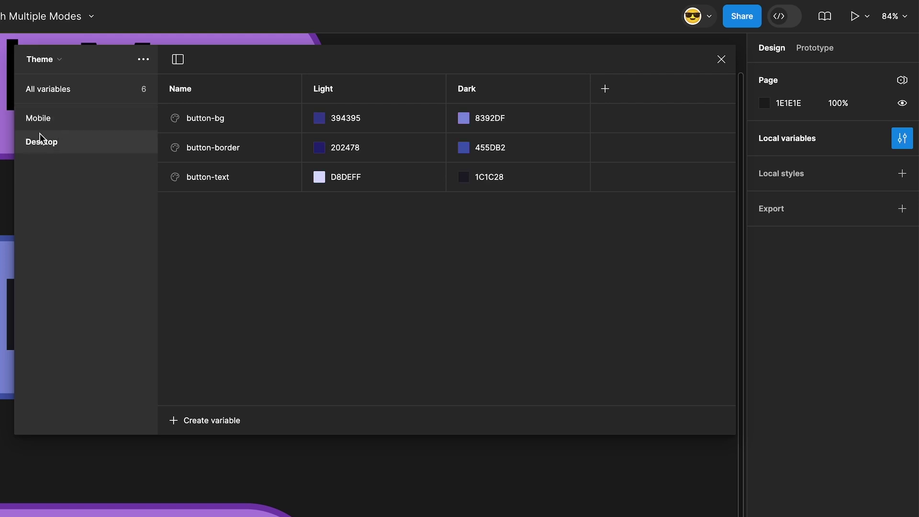
click(40, 126)
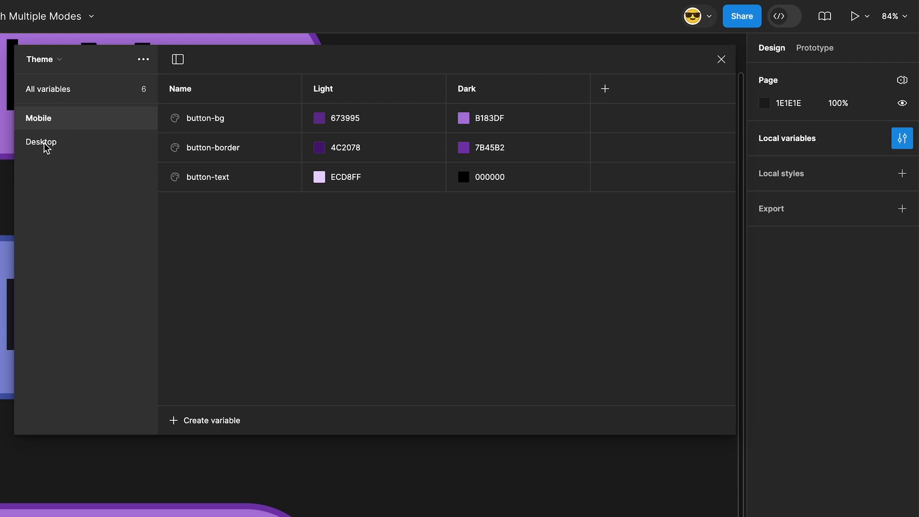
Switch to the Device collection and edit button-bg's Mobile value to show the Theme variable choices
click(46, 64)
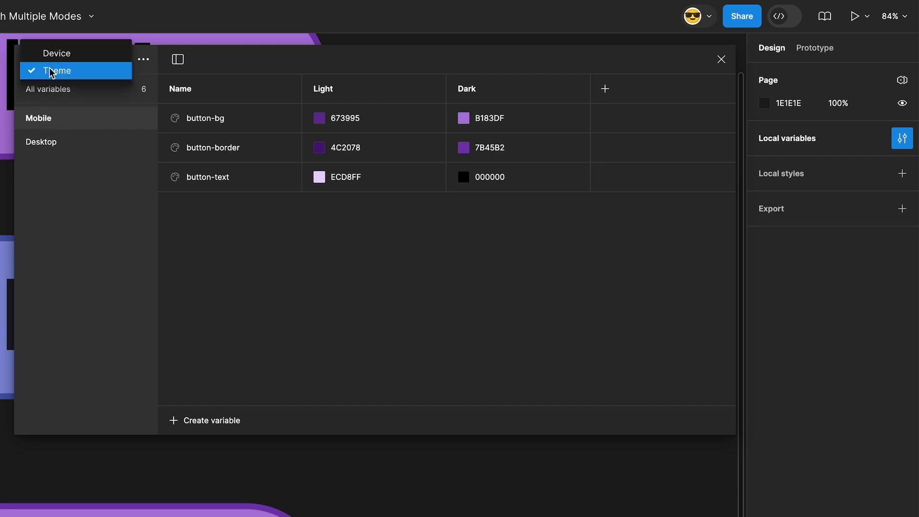
click(55, 53)
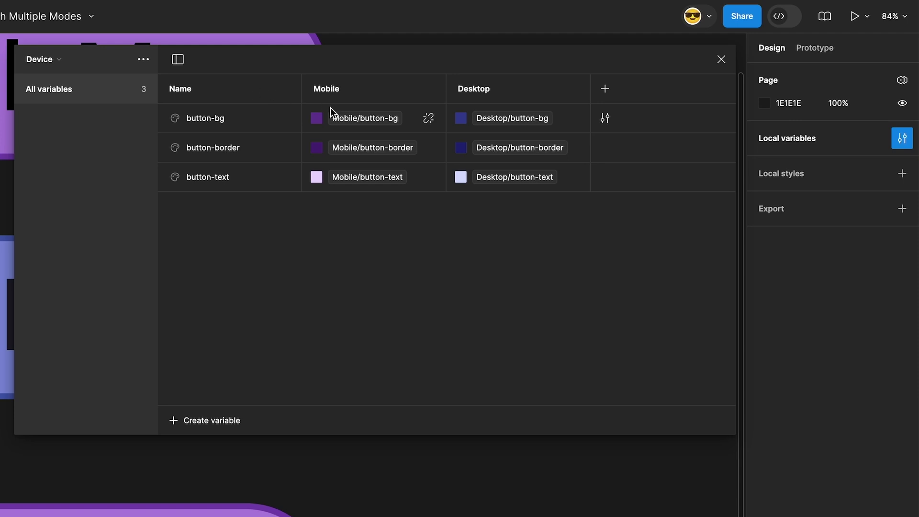
click(342, 118)
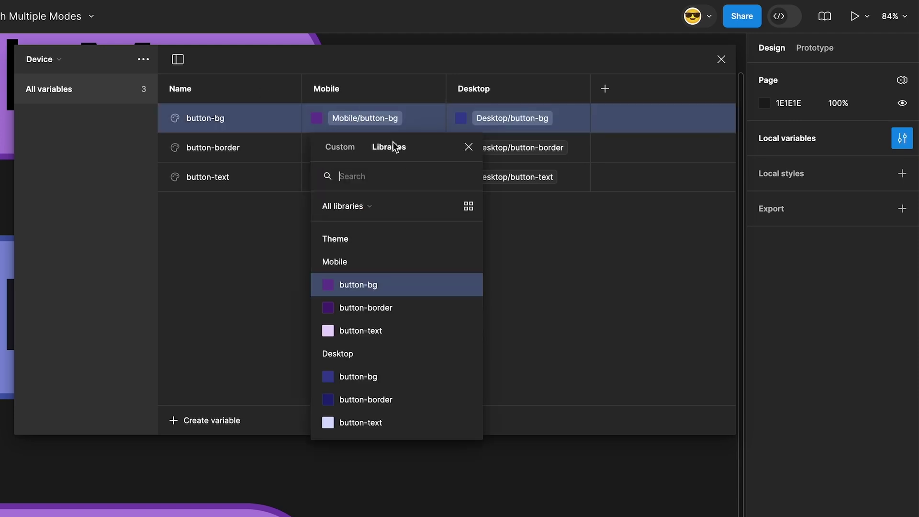